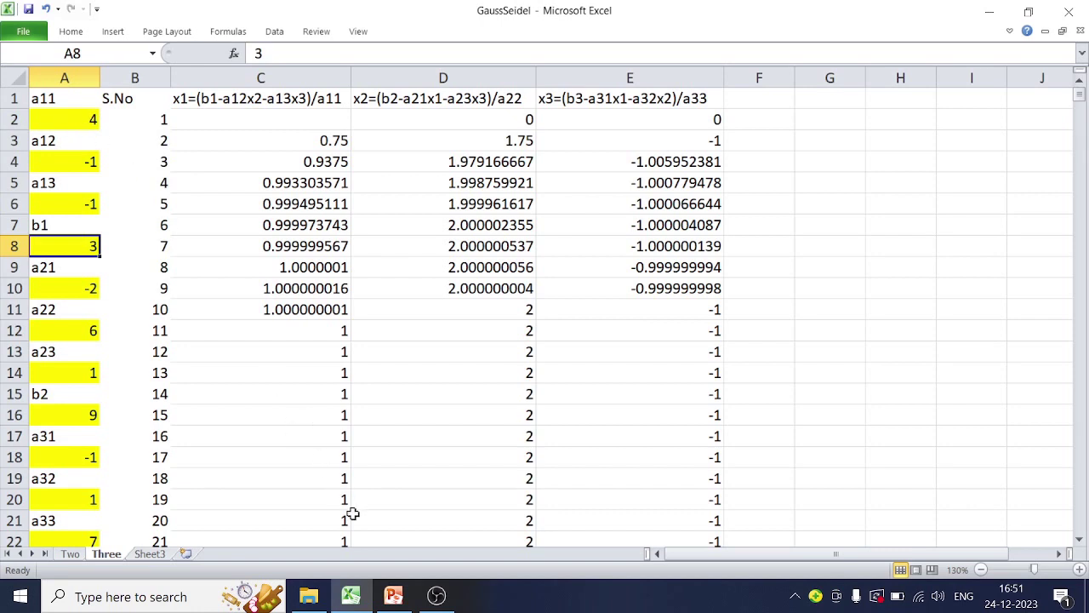
# Step: Compare the example equations on the PowerPoint slide with the highlighted coefficients in column A of the Excel sheet
pyautogui.click(394, 596)
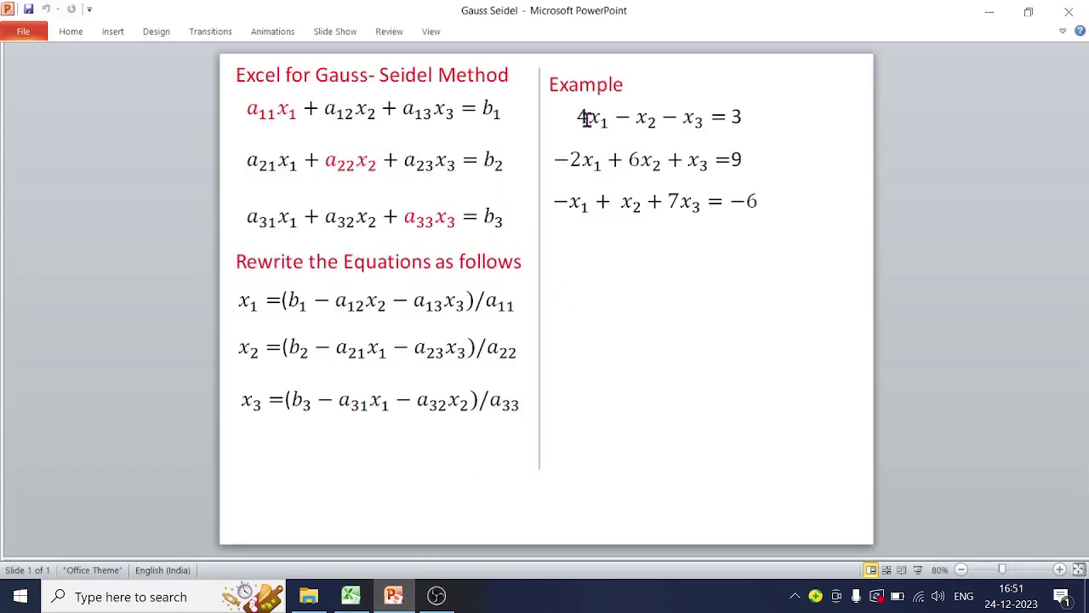
pyautogui.click(351, 596)
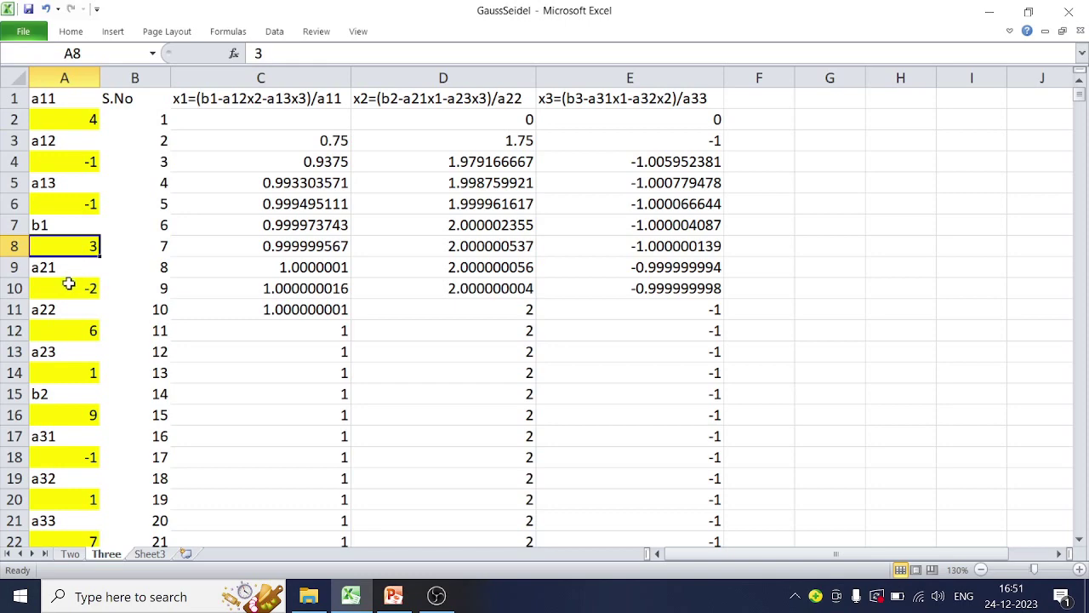
pyautogui.scroll(-2, 68, 282)
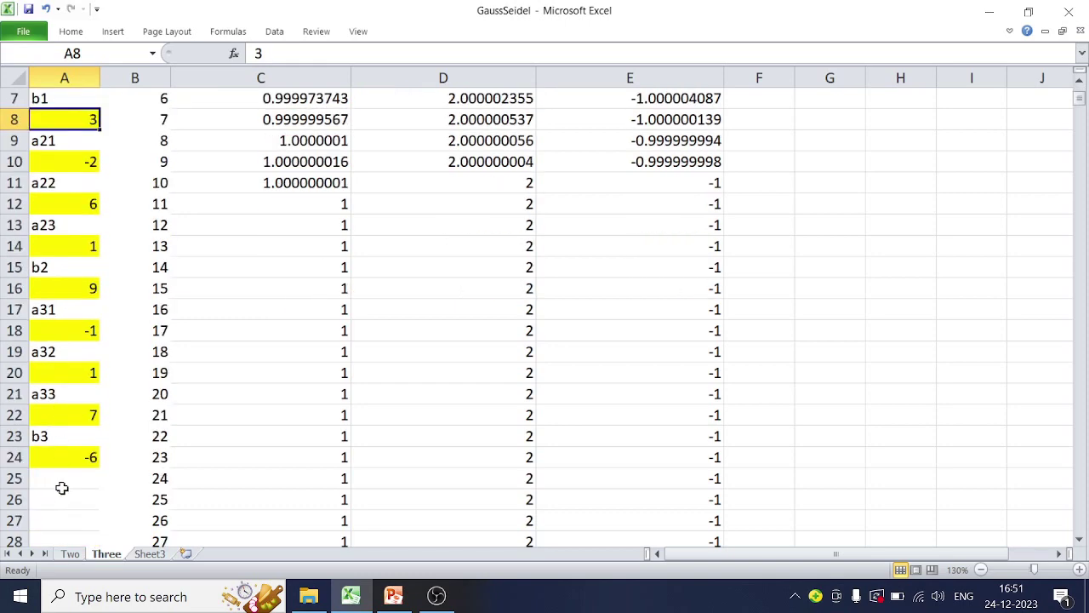
pyautogui.scroll(2, 62, 488)
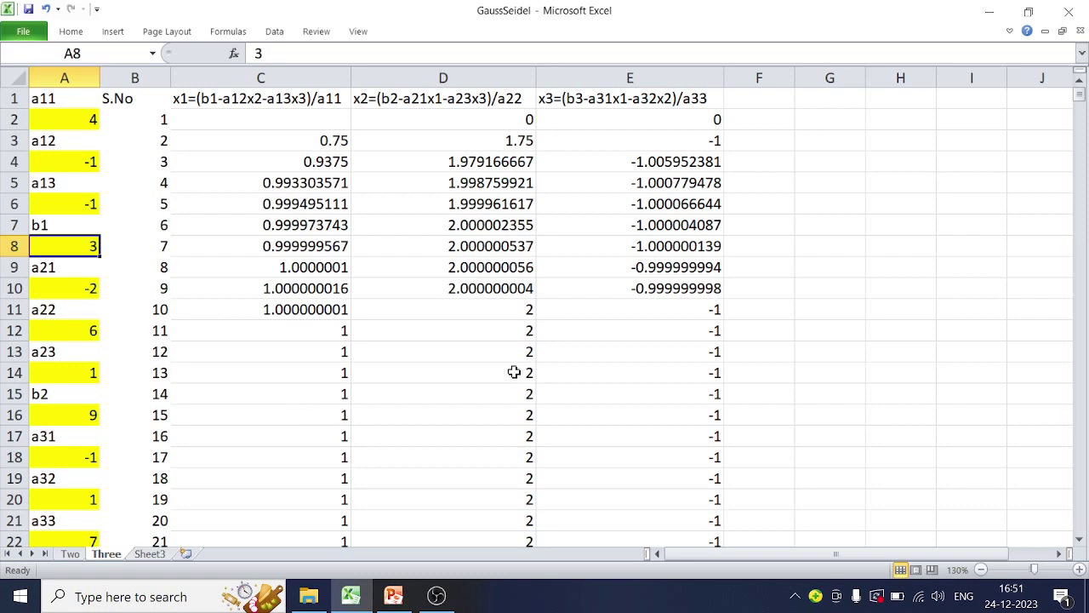
# Step: Examine the iteration table's S.No heading and the x1, x2 and x3 formulas in cells C3, D3, E3 and C4
pyautogui.click(135, 98)
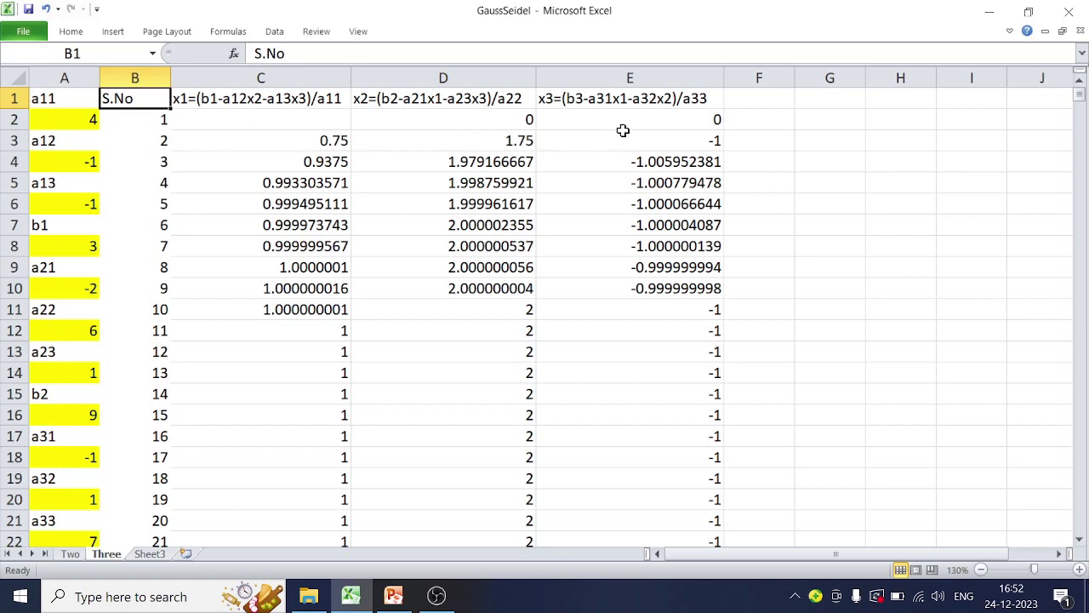
pyautogui.click(304, 140)
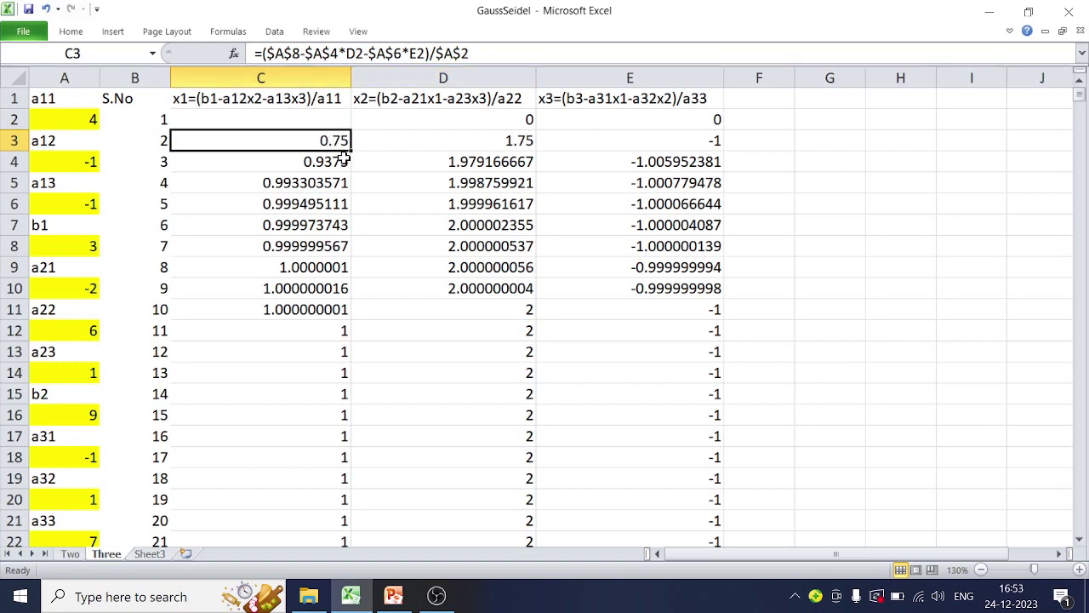
pyautogui.click(460, 143)
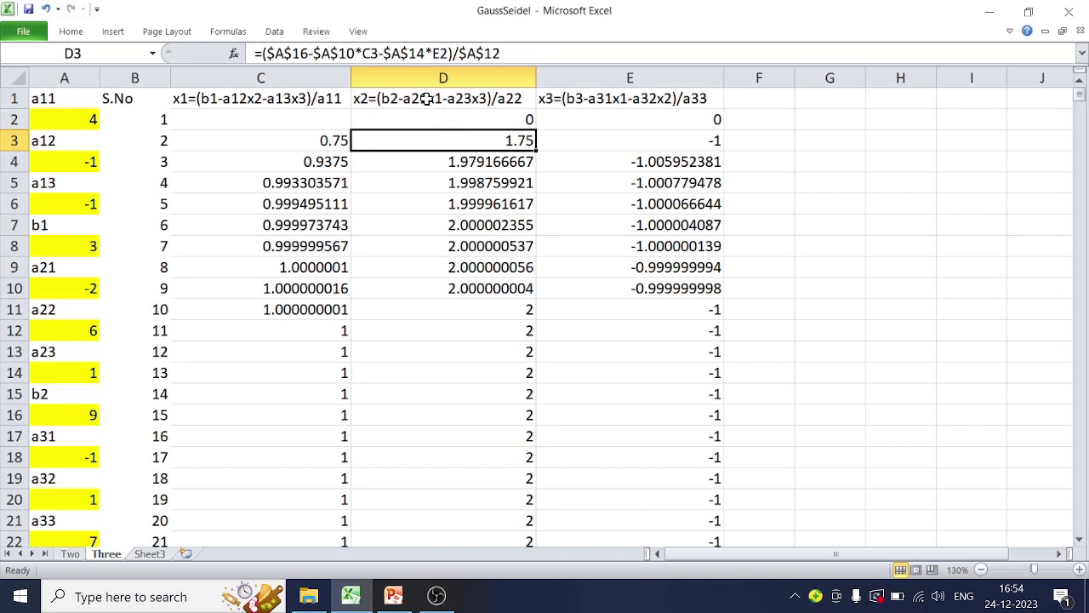
pyautogui.click(318, 144)
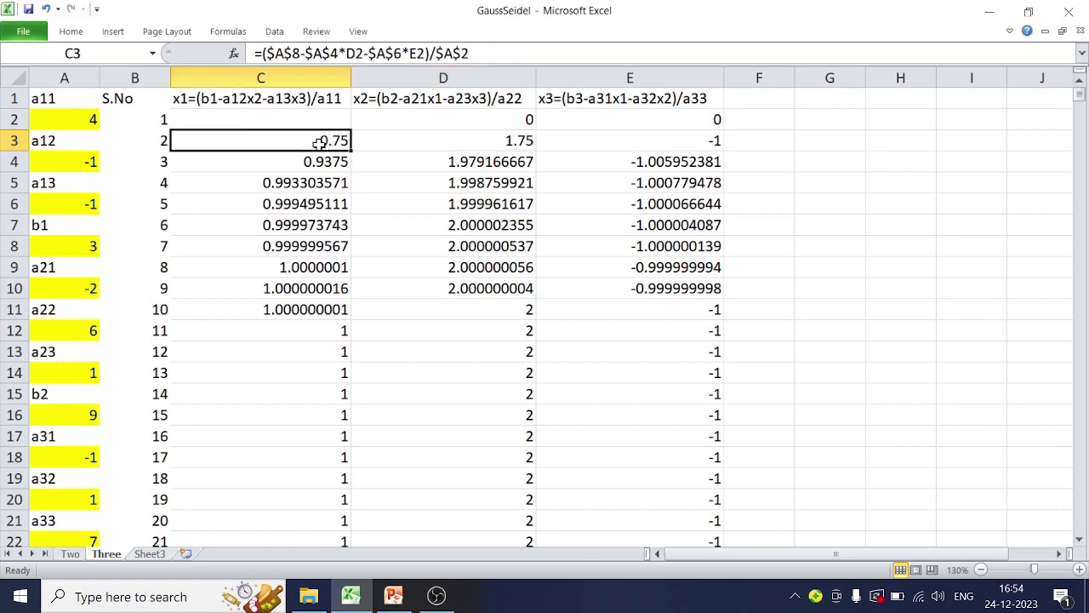
pyautogui.click(475, 150)
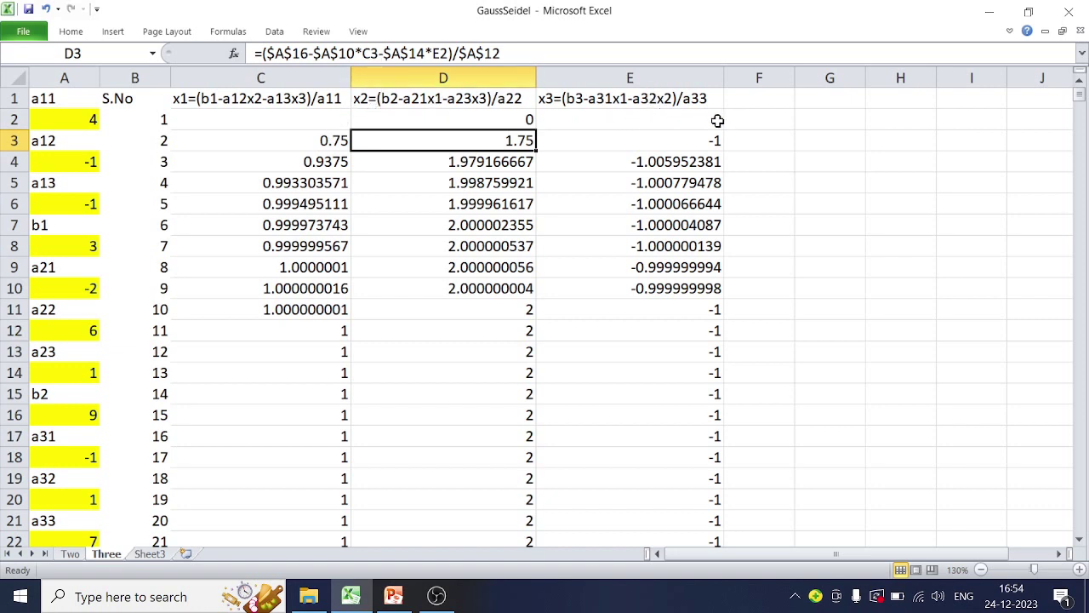
pyautogui.click(640, 143)
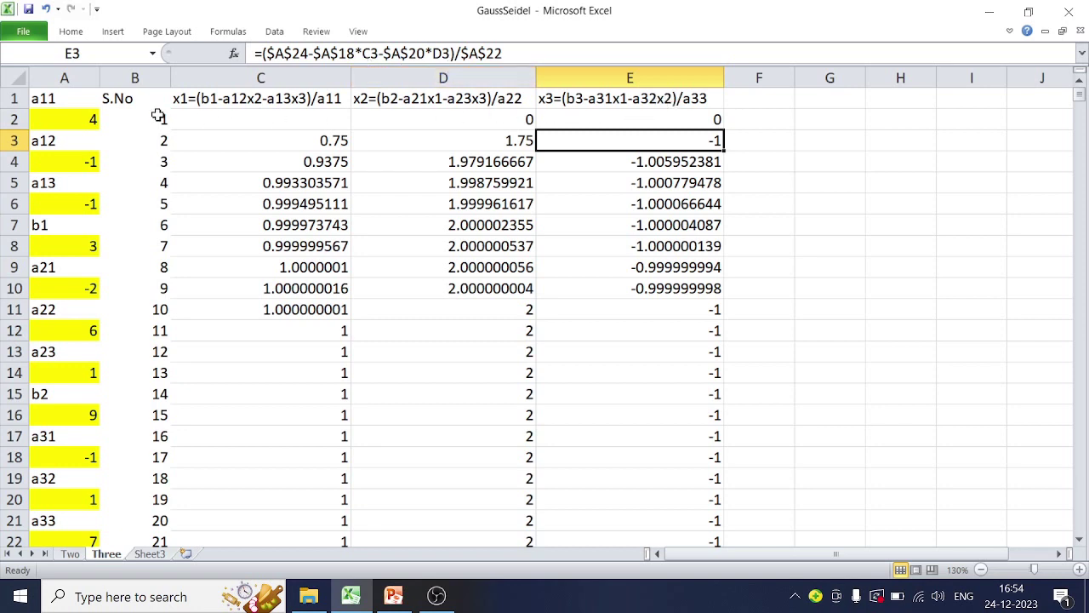
pyautogui.click(293, 139)
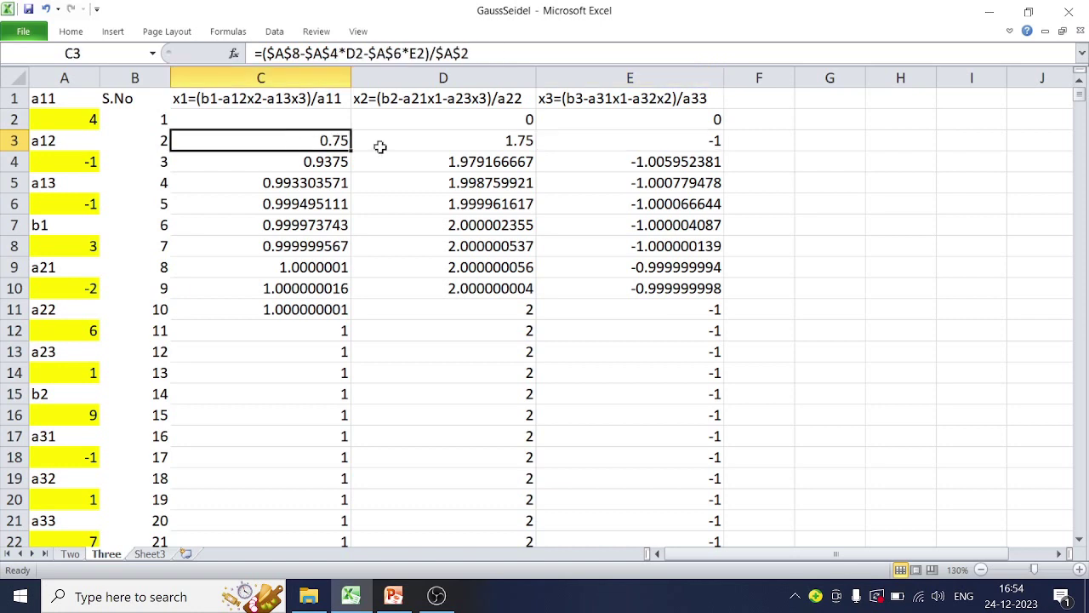
pyautogui.click(462, 145)
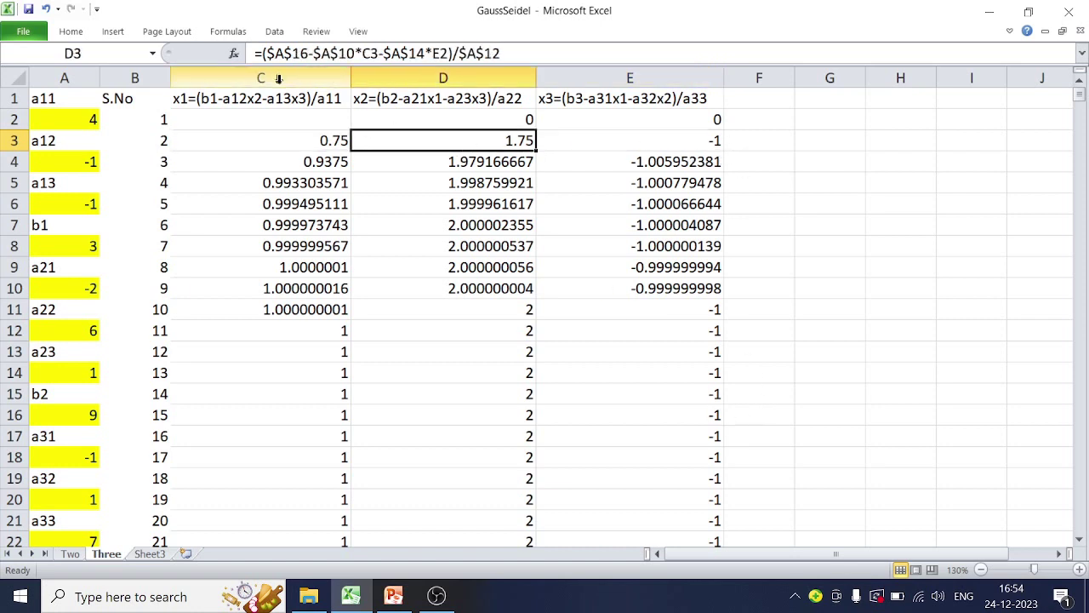
pyautogui.click(308, 161)
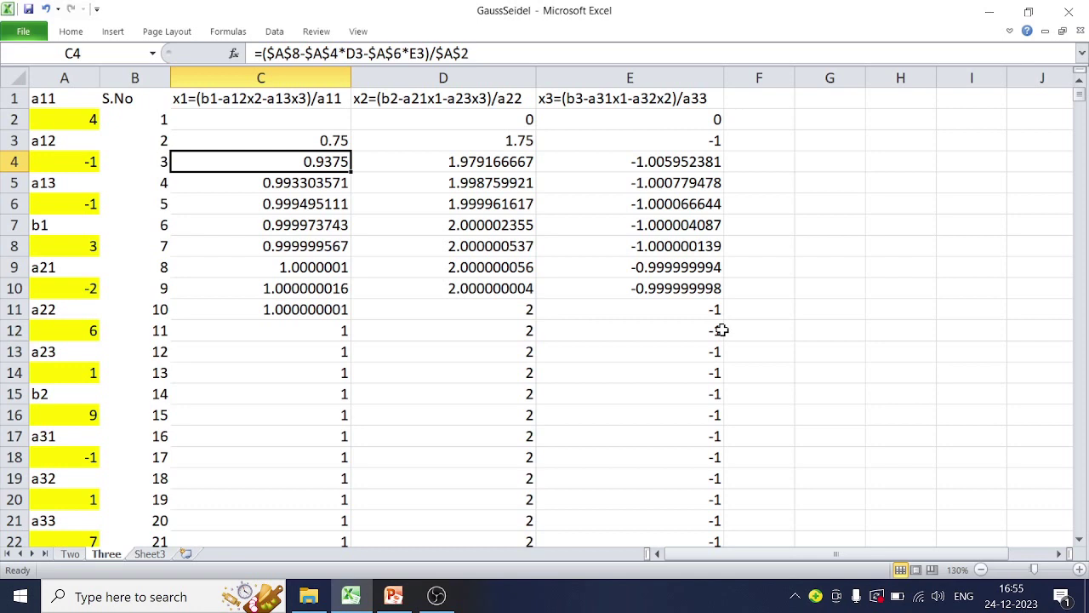
# Step: Enter the first equation's coefficients in column A: a11 = 20, a12 = 1, a13 = -2 and b1 = 17
pyautogui.click(73, 121)
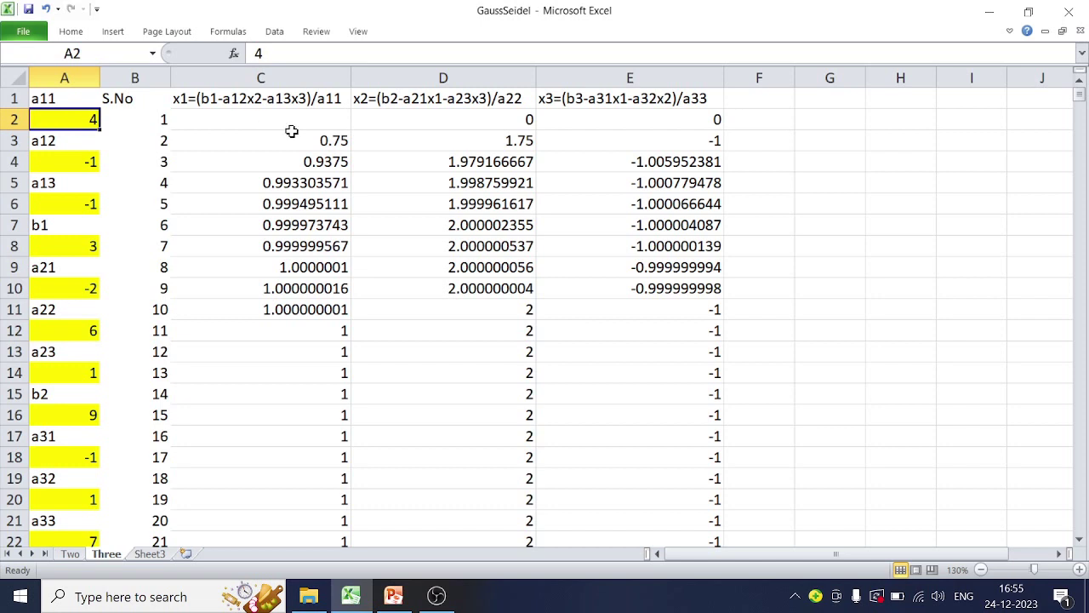
pyautogui.write('20')
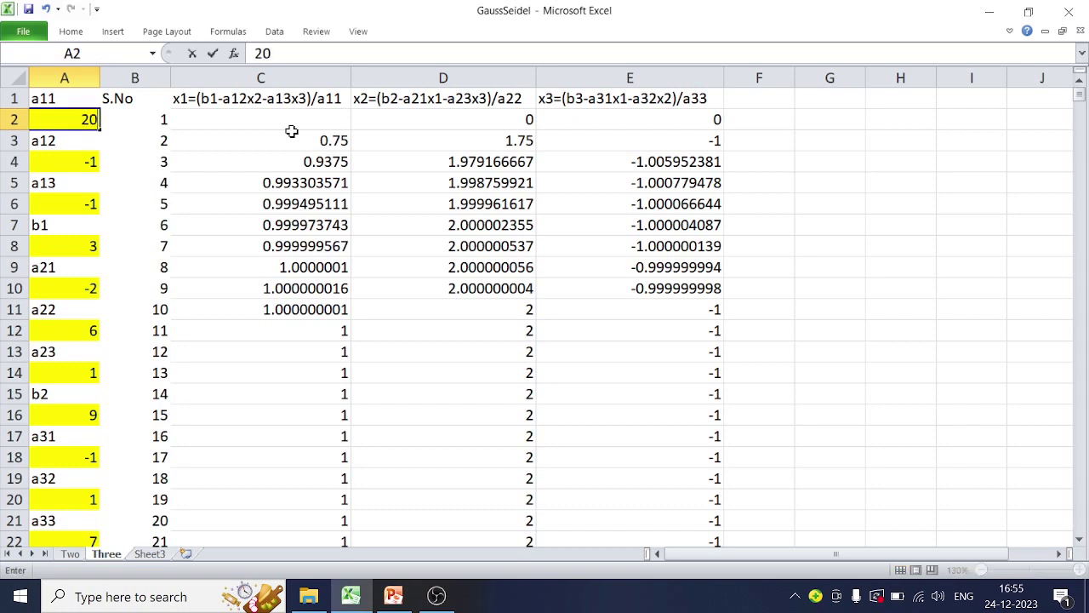
pyautogui.press('Return')
pyautogui.press('Down')
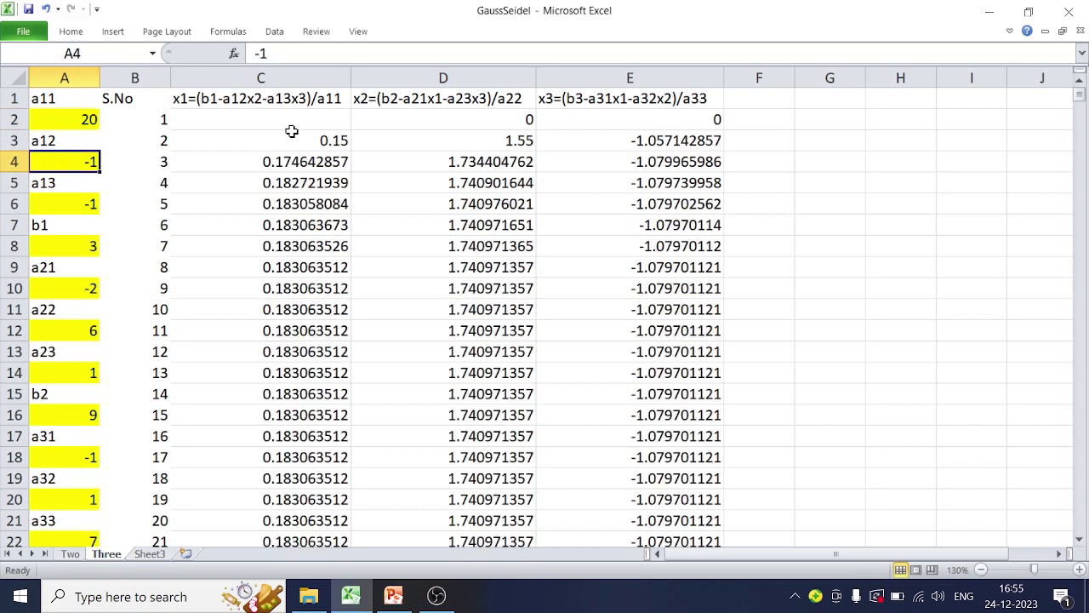
pyautogui.write('1')
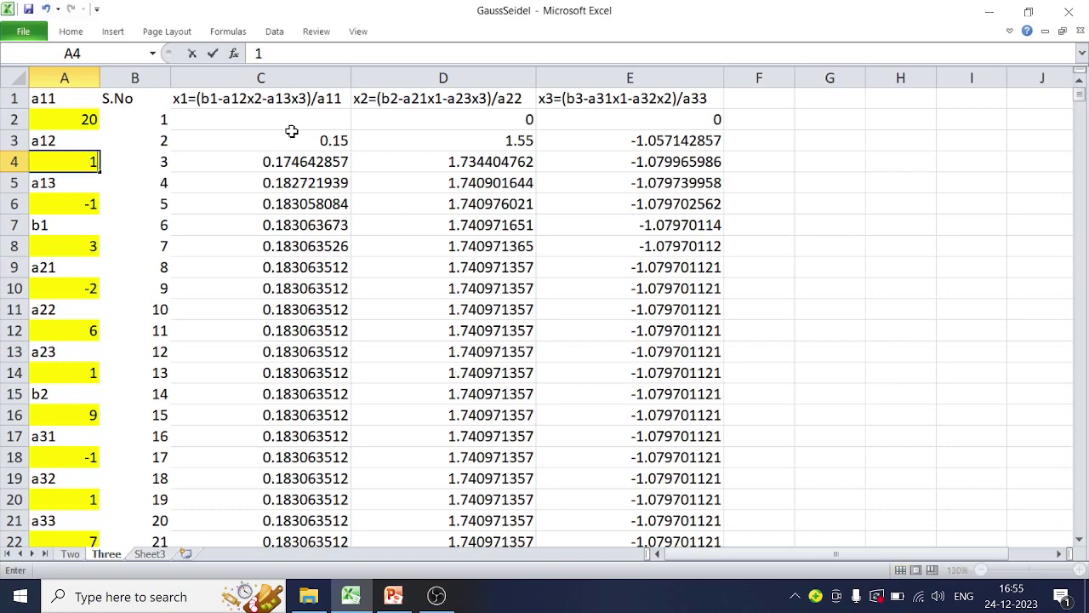
pyautogui.press('Return')
pyautogui.press('Down')
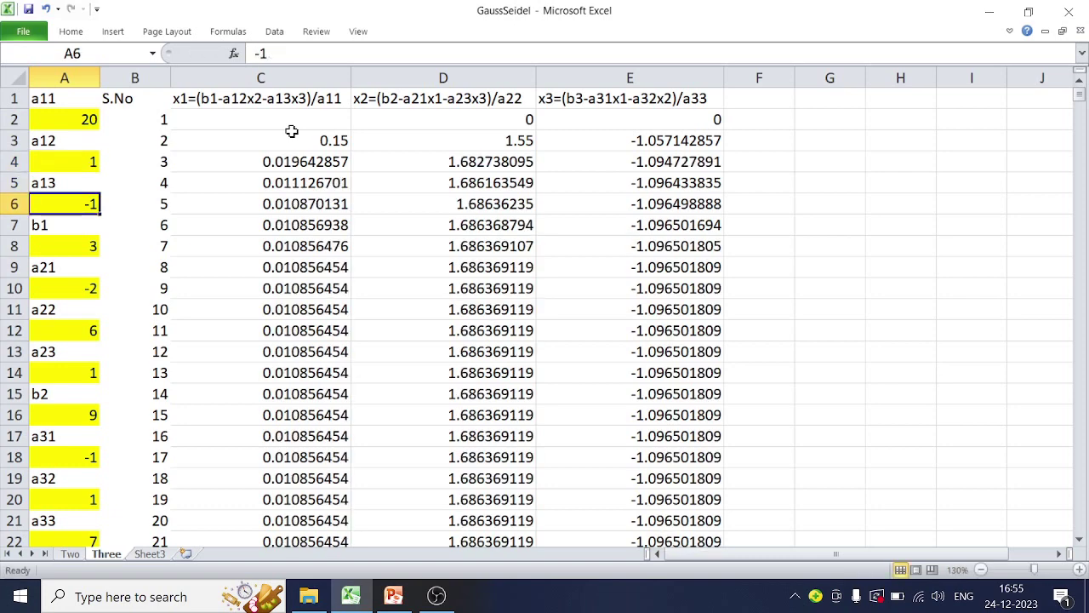
pyautogui.write('-2')
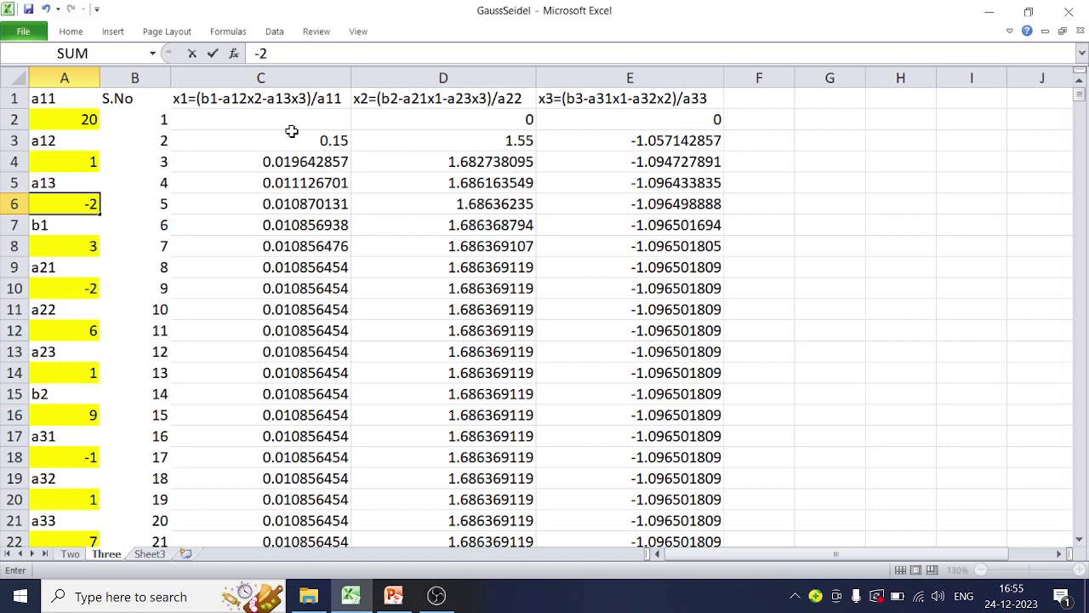
pyautogui.press('Return')
pyautogui.press('Down')
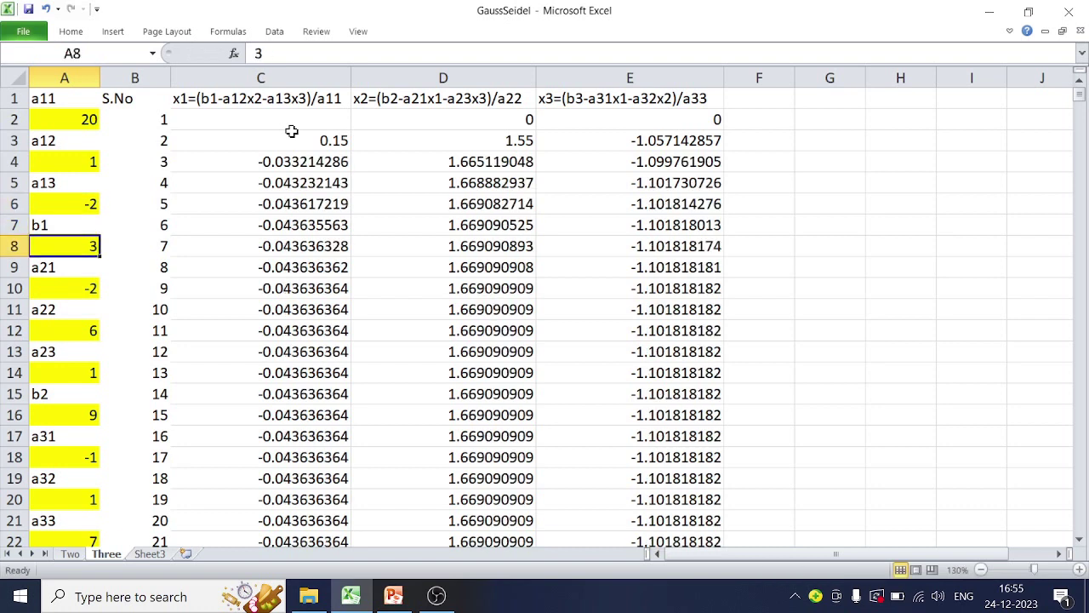
pyautogui.write('17')
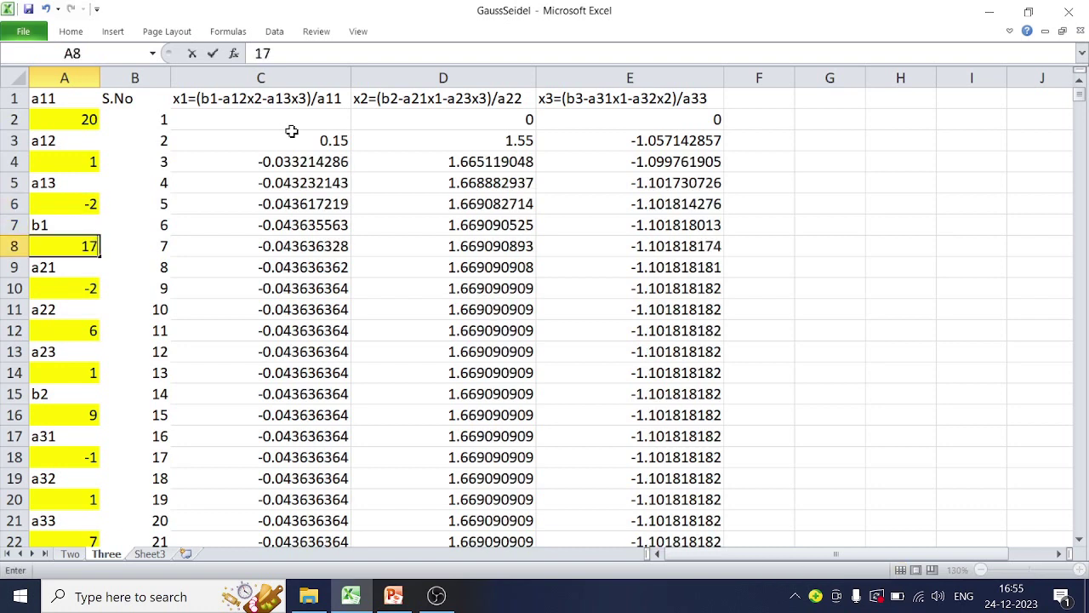
pyautogui.press('Return')
# Step: Enter the second equation's coefficients in column A: a21 = 3, a22 = 20, a23 = -1 and b2 = -18
pyautogui.press('Down')
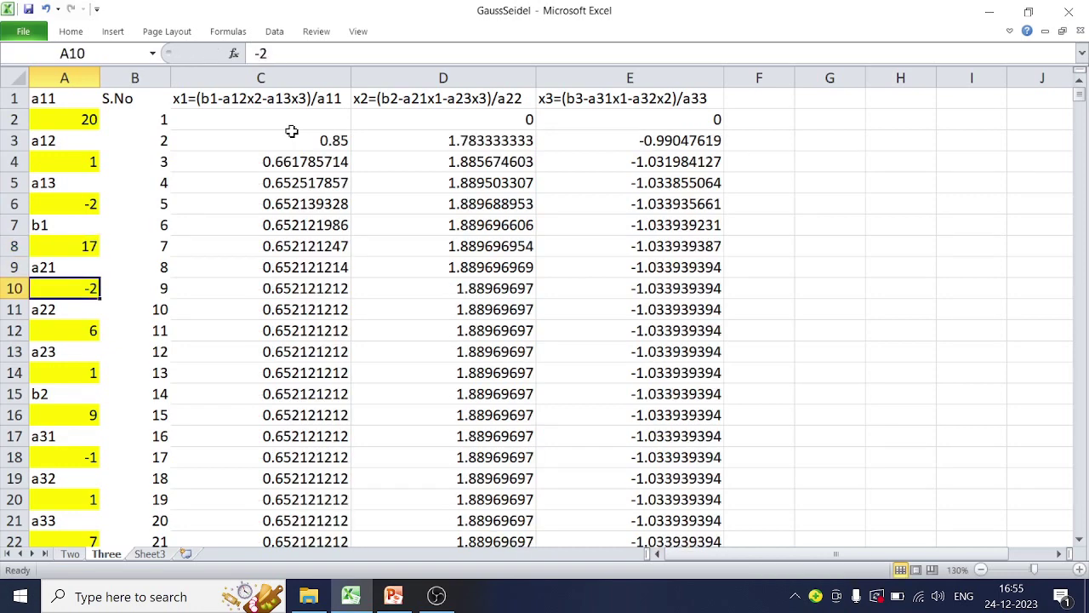
pyautogui.write('3')
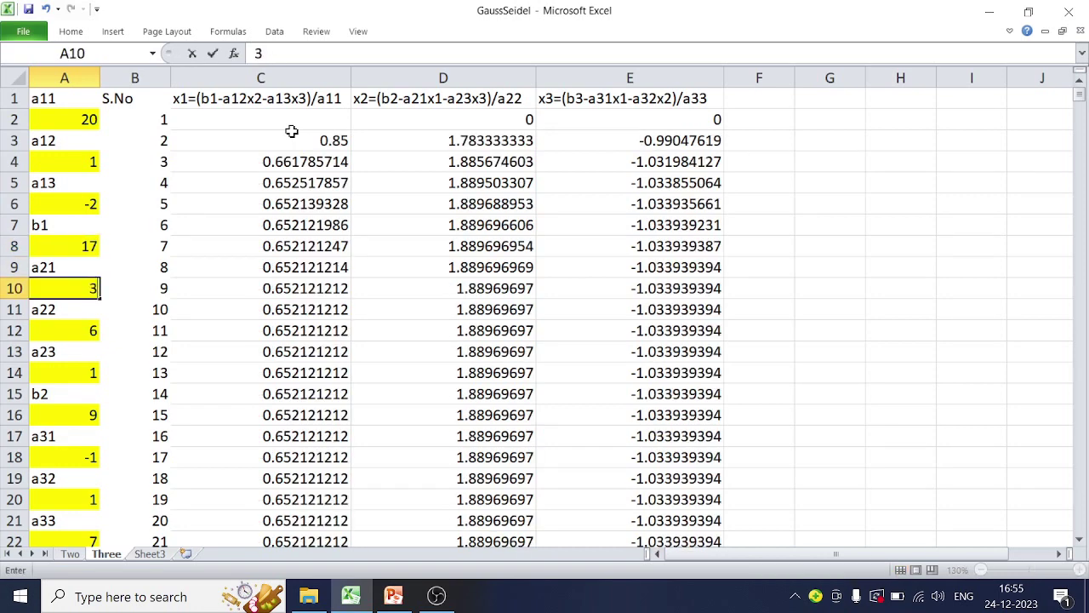
pyautogui.press('Return')
pyautogui.press('Down')
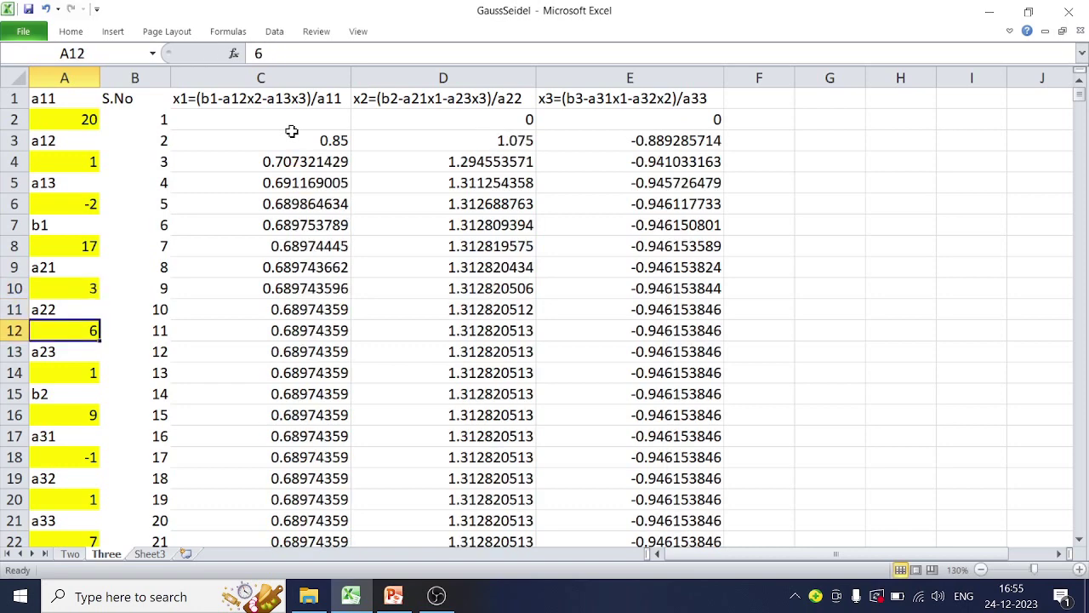
pyautogui.write('20')
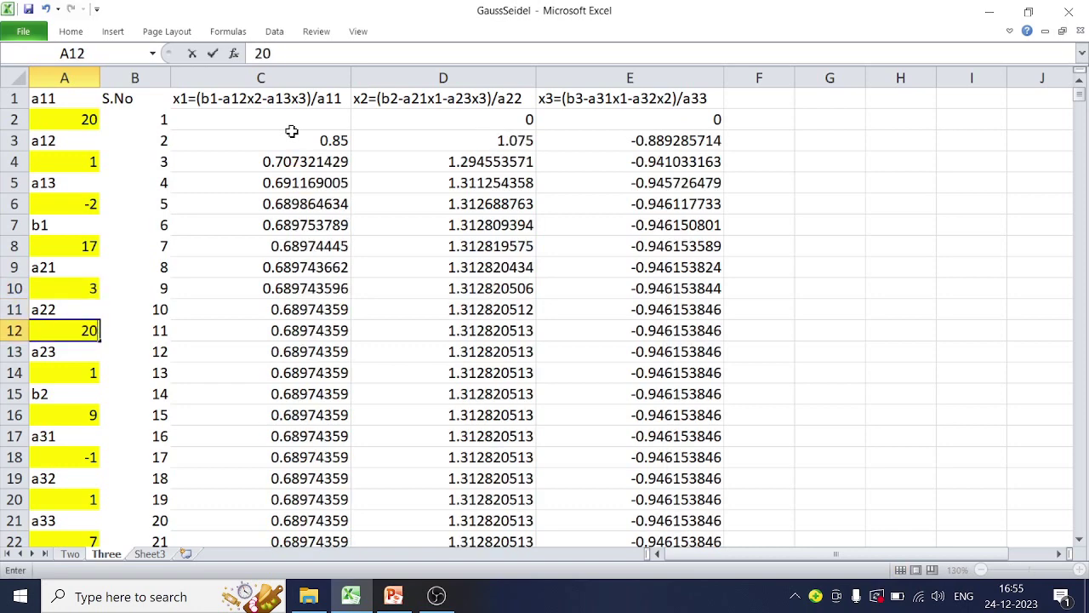
pyautogui.press('Return')
pyautogui.press('Down')
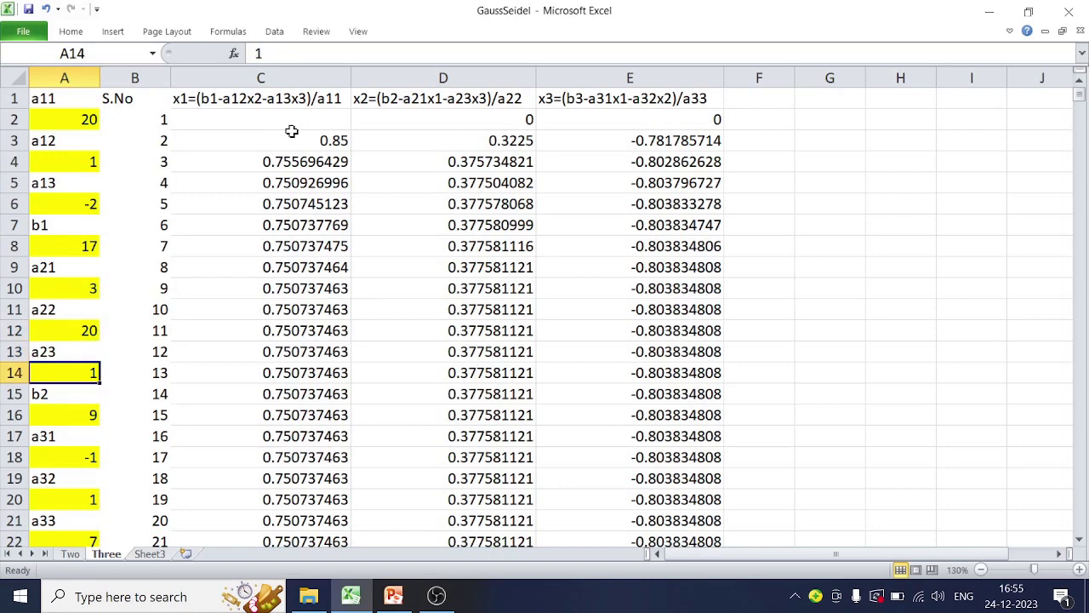
pyautogui.write('-1')
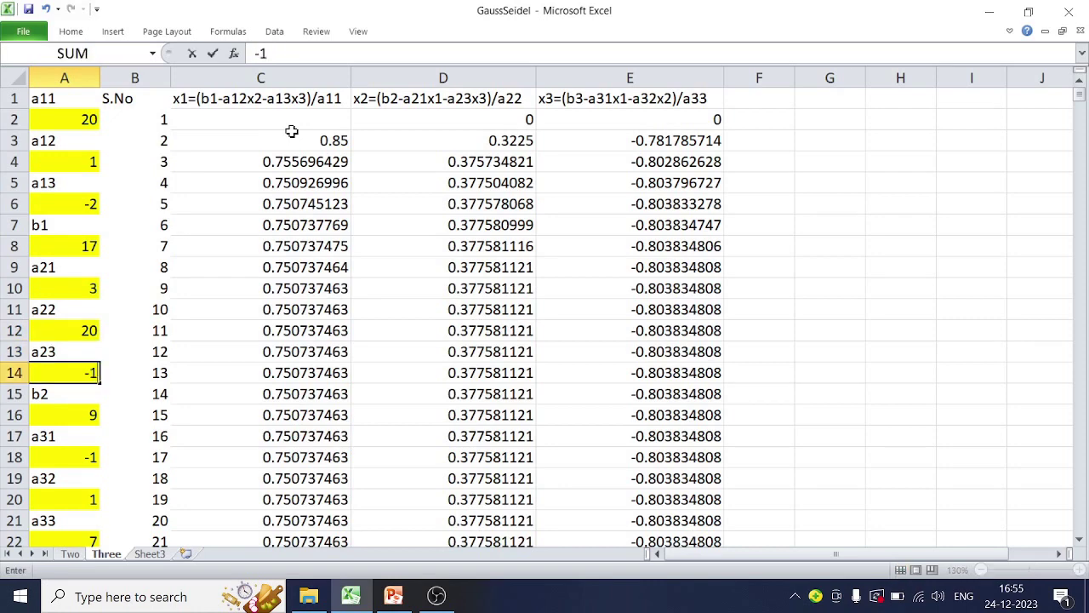
pyautogui.press('Return')
pyautogui.press('Down')
pyautogui.write('-18')
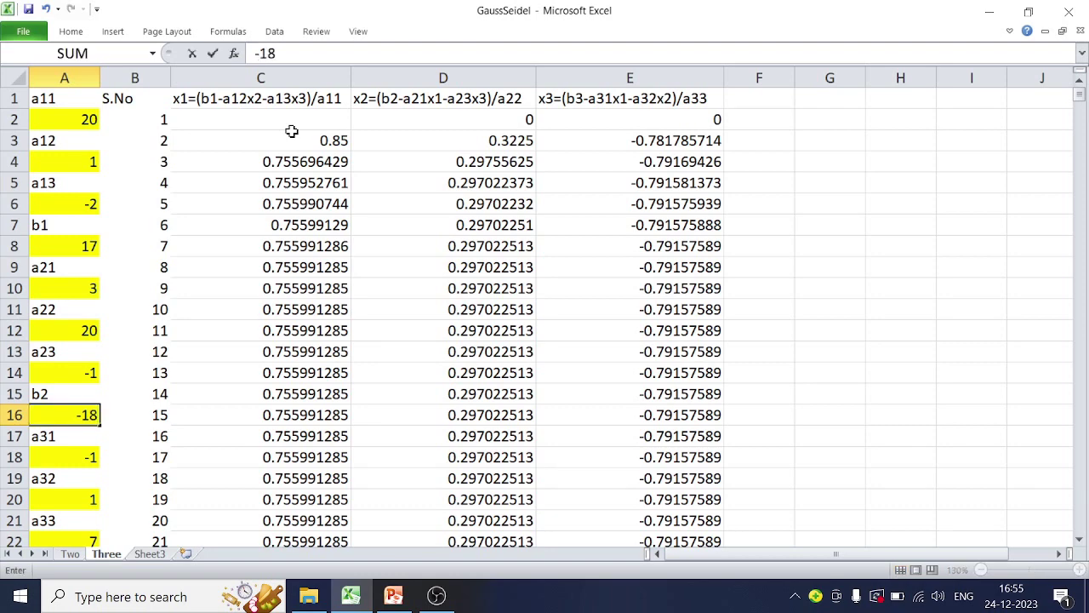
pyautogui.press('Return')
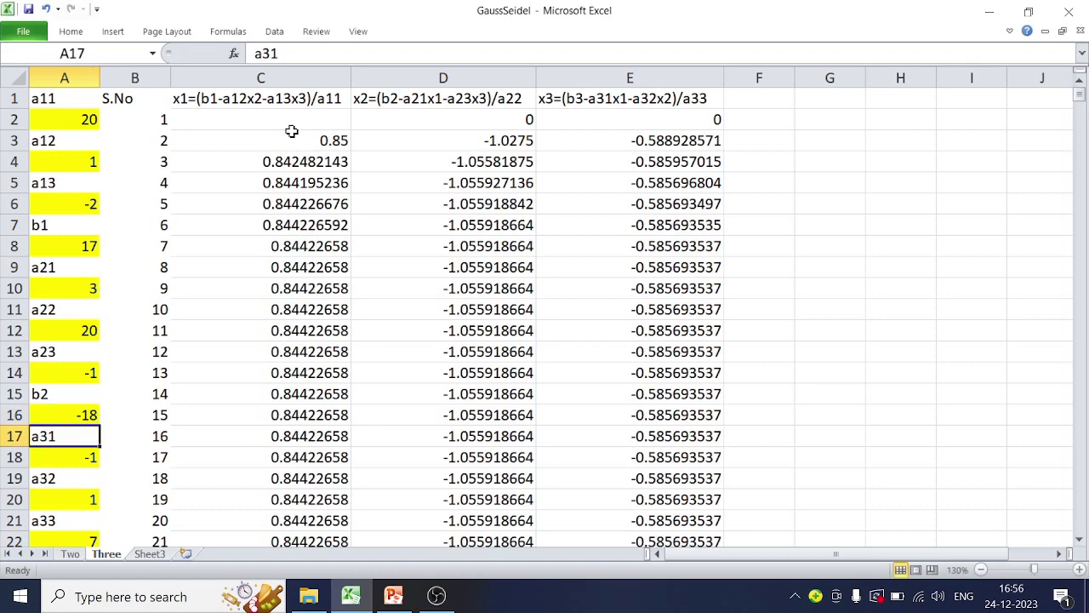
# Step: Enter the third equation's coefficients in column A: a31 = 2, a32 = -3, a33 = 20 and b3 = 25
pyautogui.press('Down')
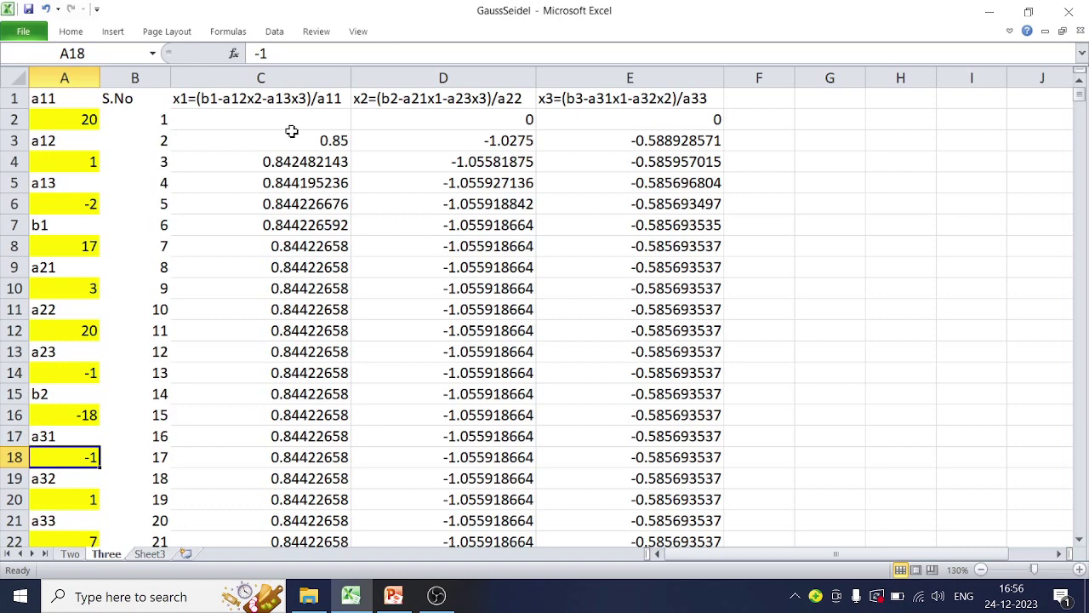
pyautogui.write('2')
pyautogui.press('Return')
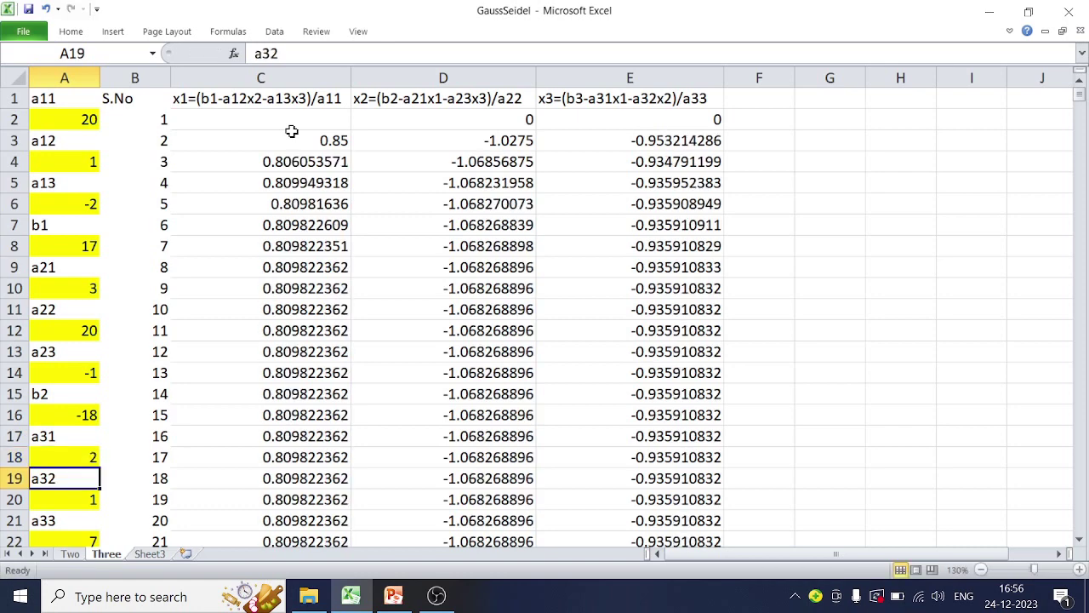
pyautogui.press('Down')
pyautogui.write('-3')
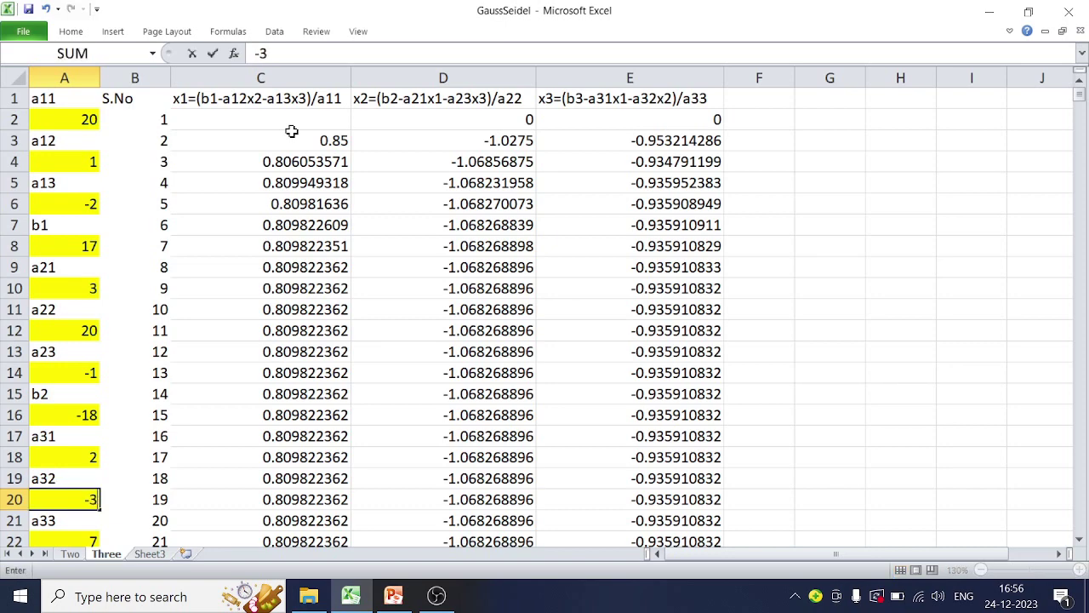
pyautogui.press('Return')
pyautogui.press('Down')
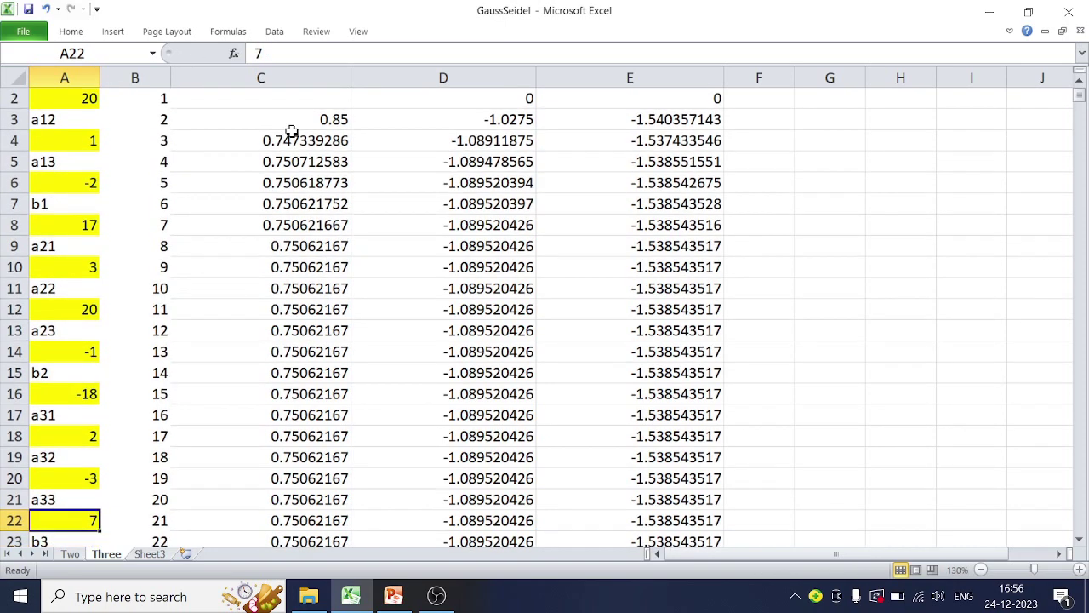
pyautogui.write('20')
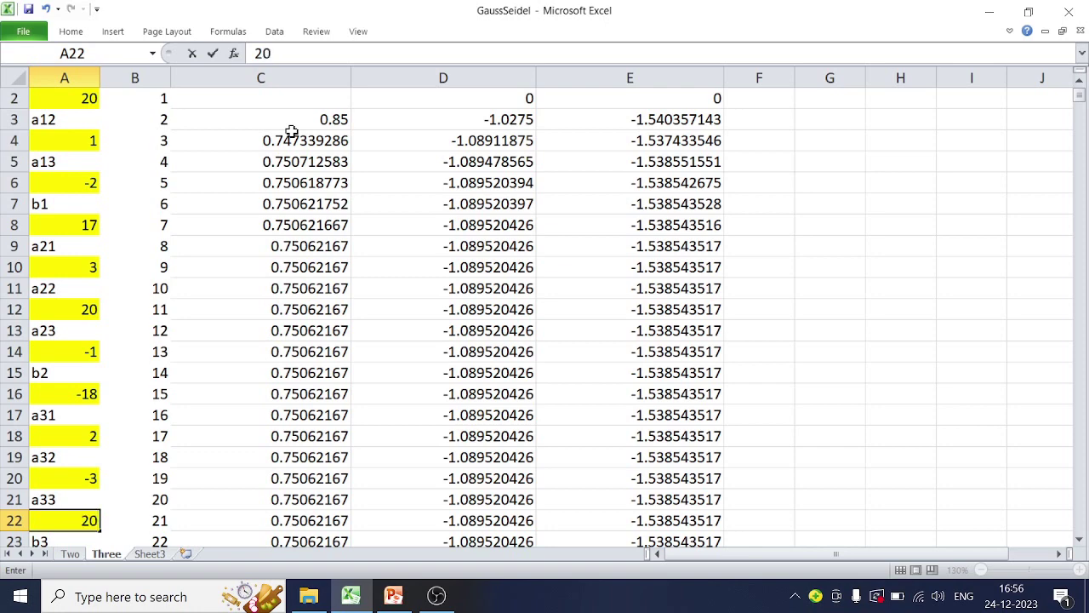
pyautogui.press('Return')
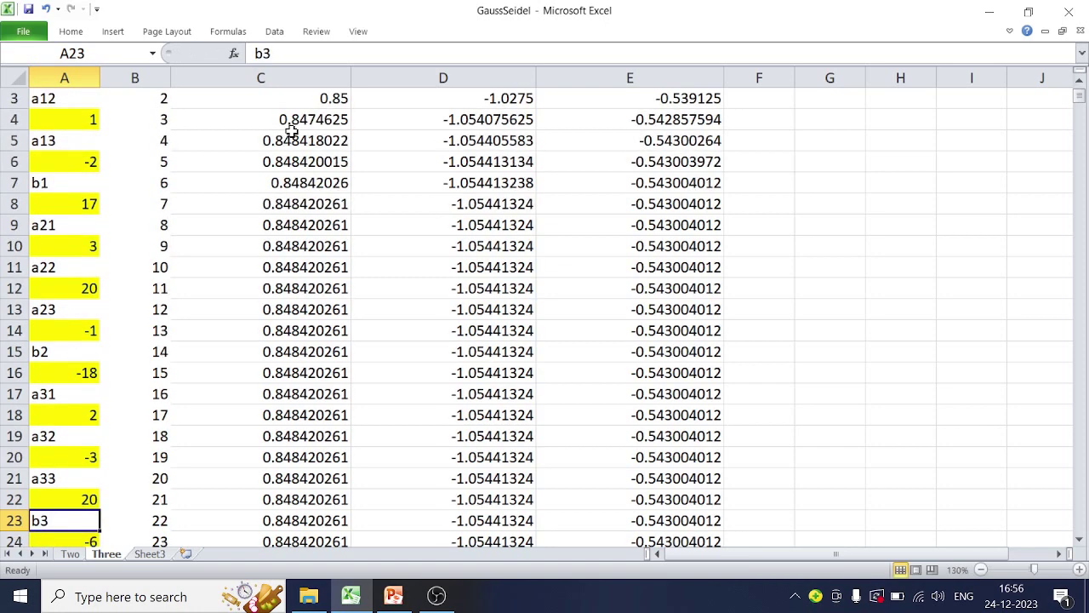
pyautogui.press('Return')
pyautogui.write('25')
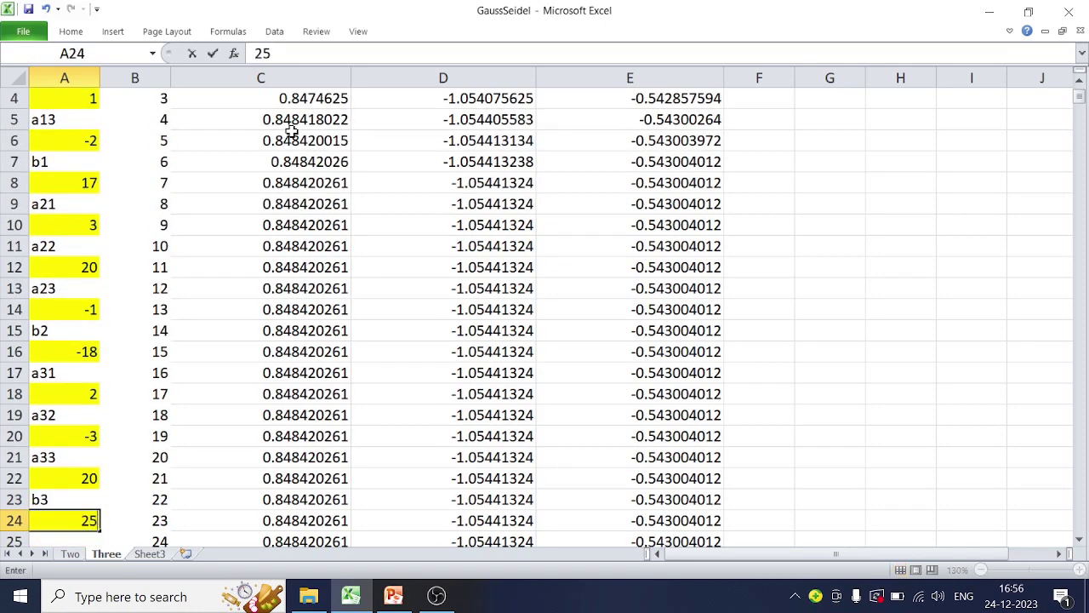
pyautogui.press('Return')
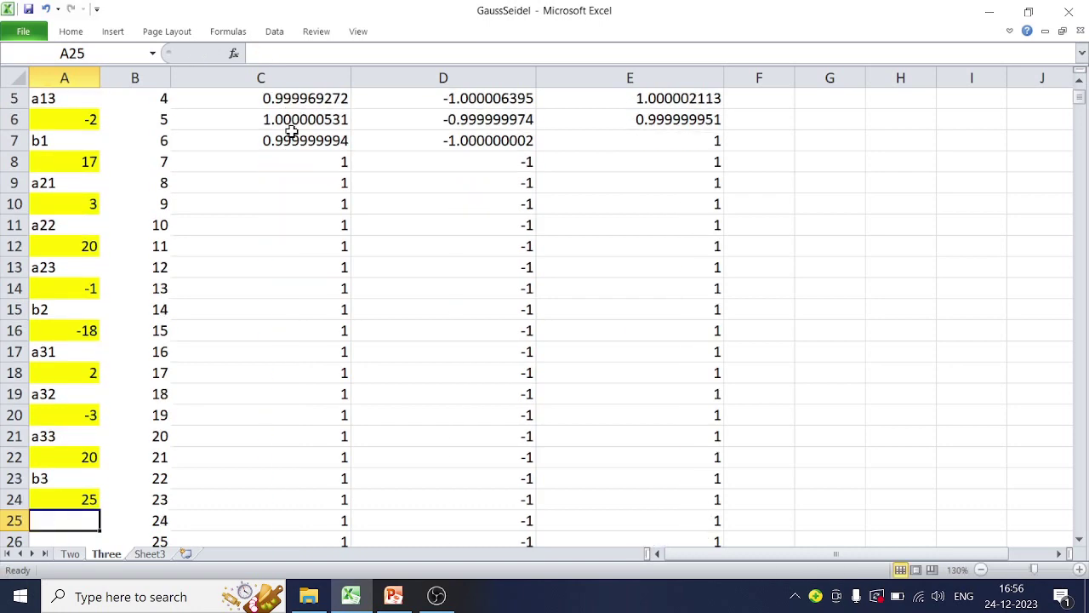
pyautogui.scroll(2, 286, 195)
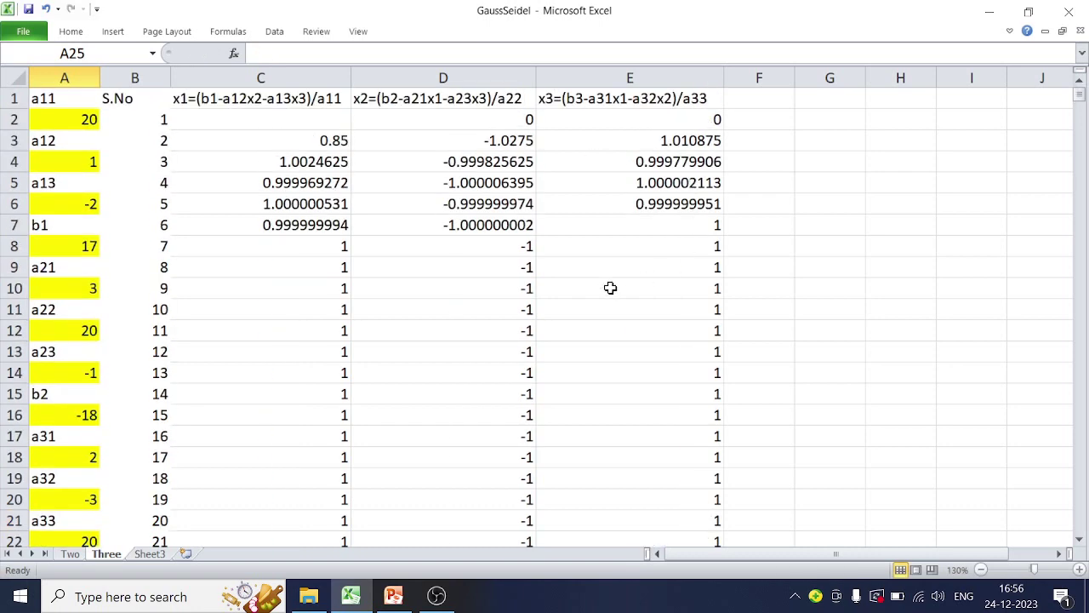